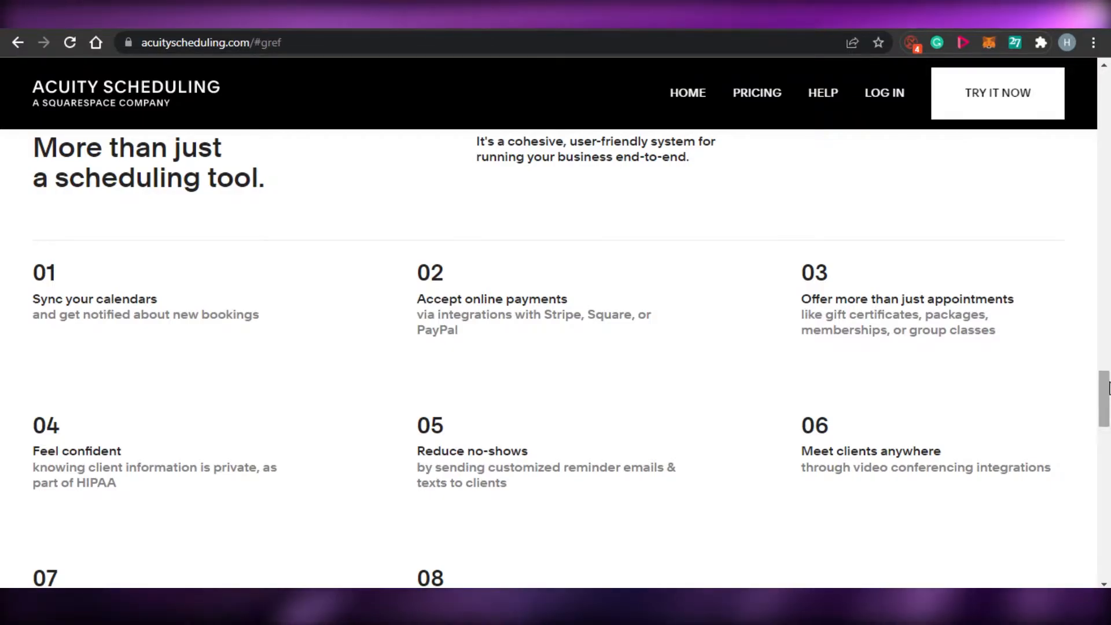
Step: Look through the Acuity Scheduling home page and start trying out the service
drag(1109, 409, 1110, 104)
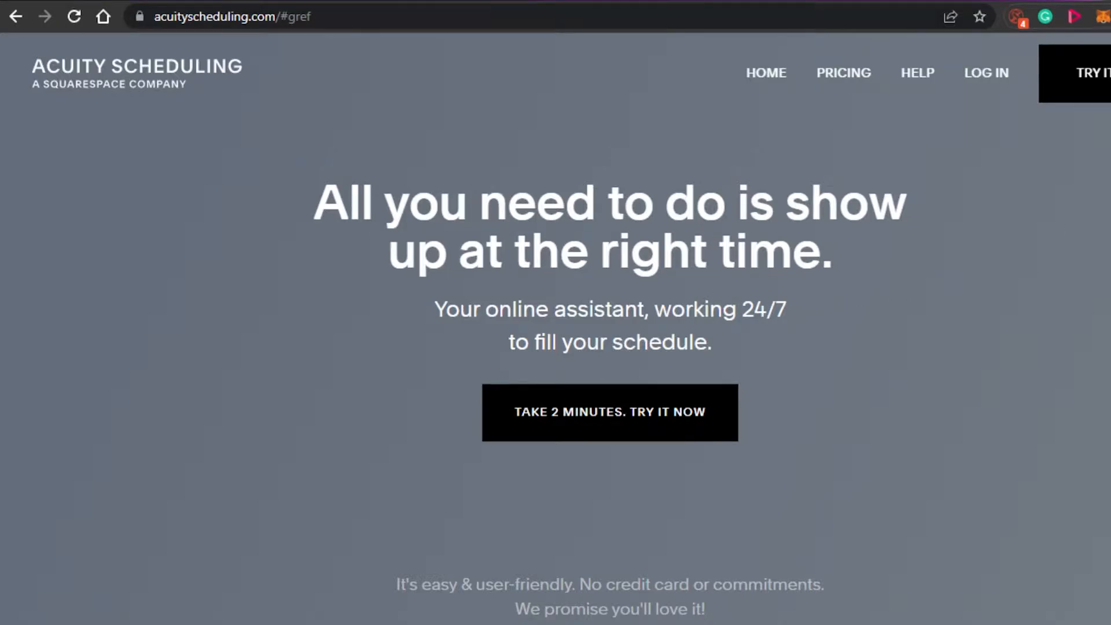
scroll(555, 313, down, 10)
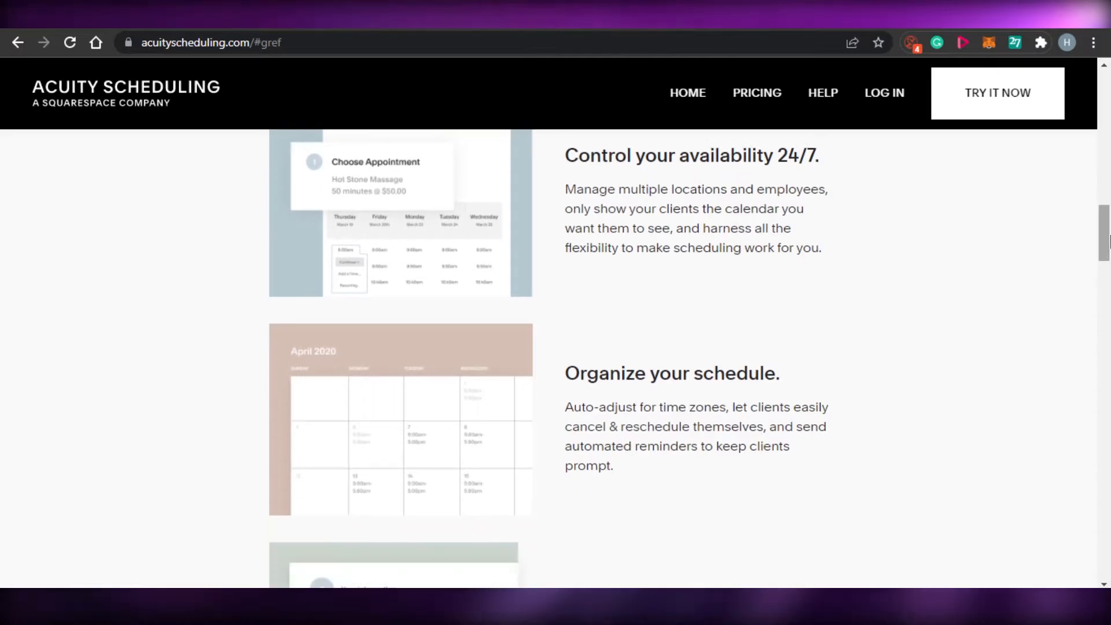
drag(1108, 240, 1108, 99)
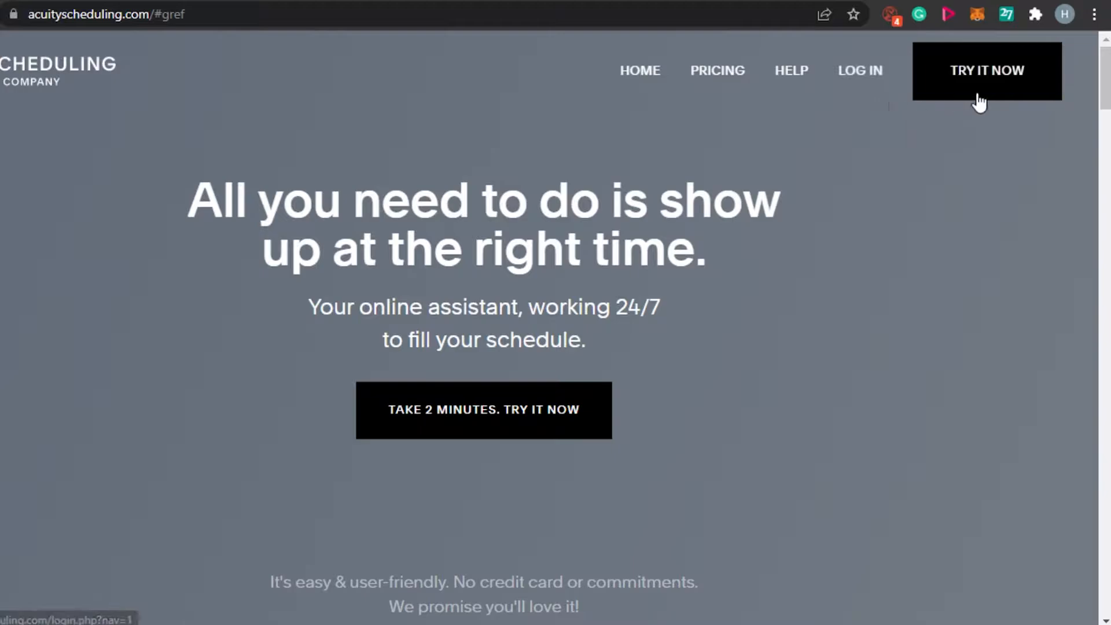
click(1014, 85)
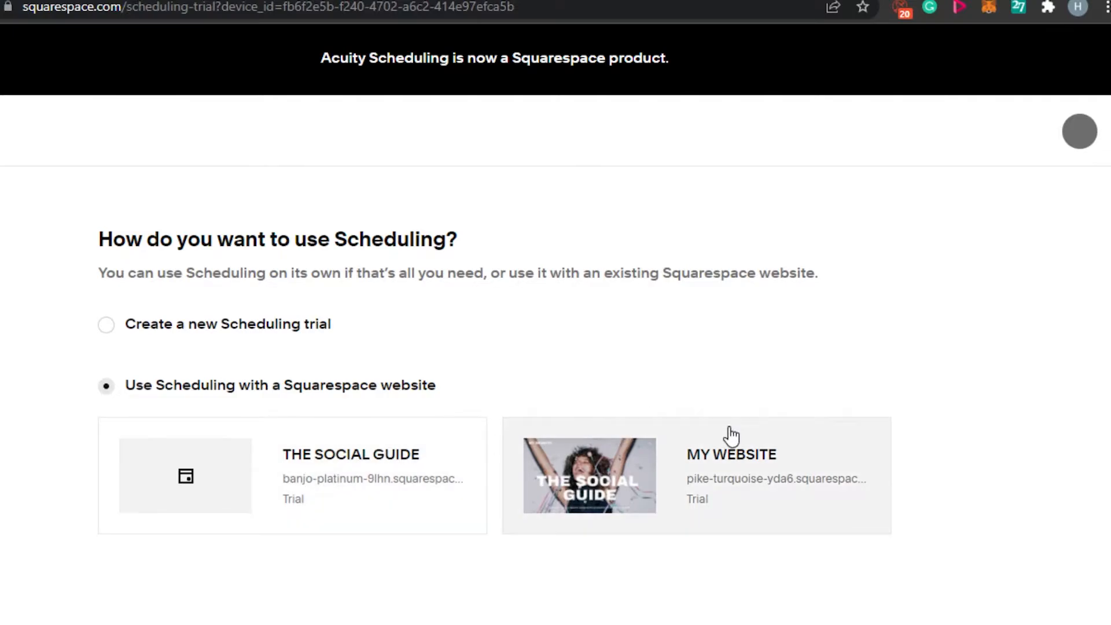
Step: Choose to use Scheduling with the existing Squarespace site MY WEBSITE and continue
click(594, 489)
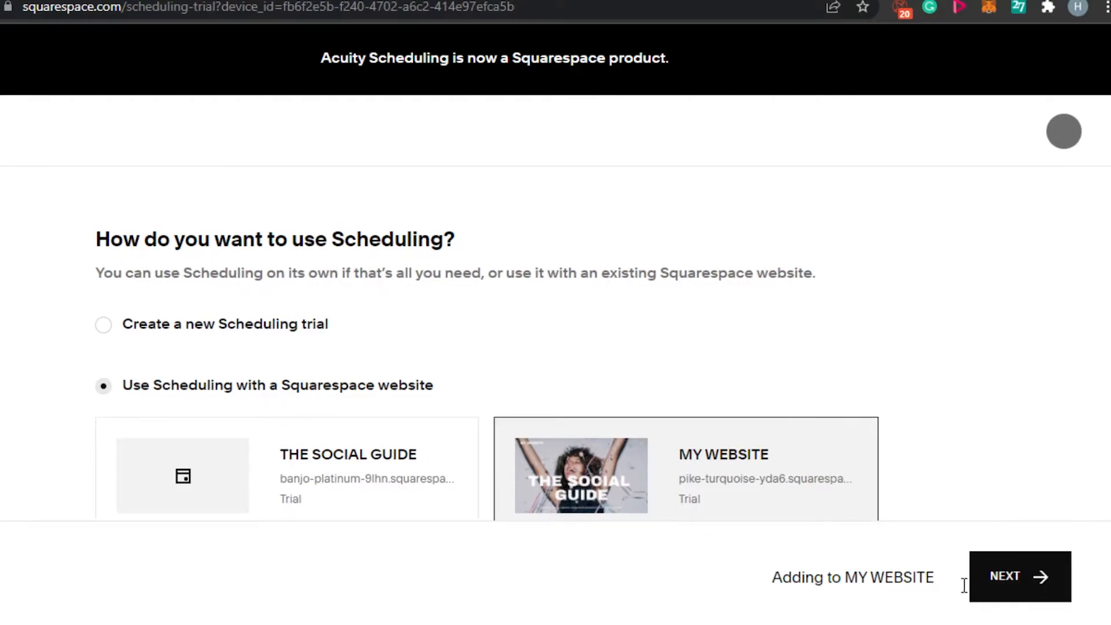
click(1017, 593)
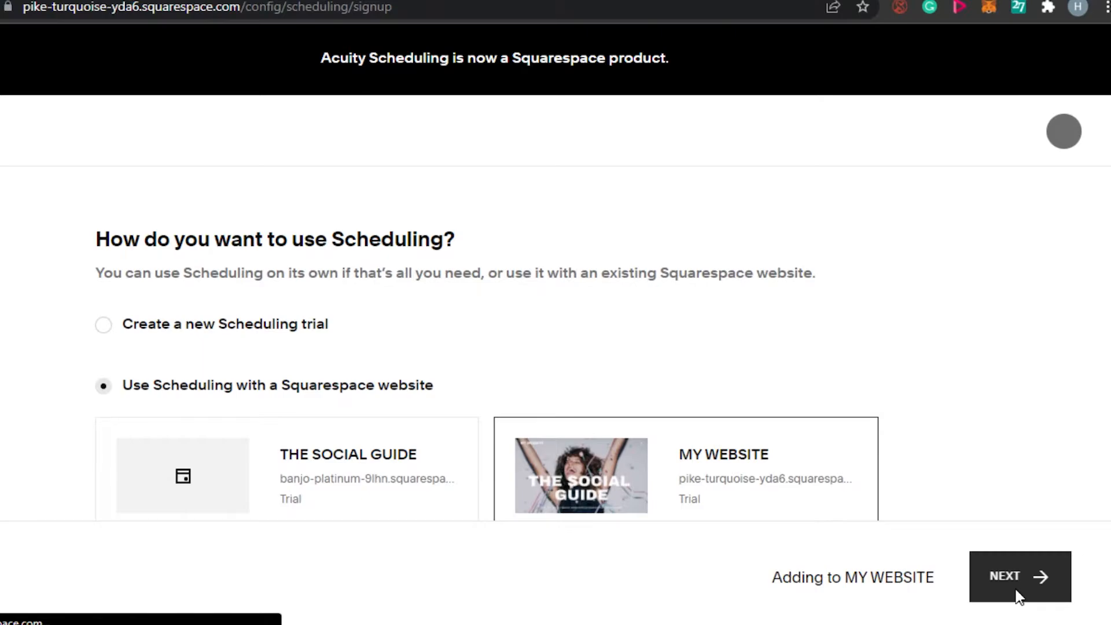
click(1018, 596)
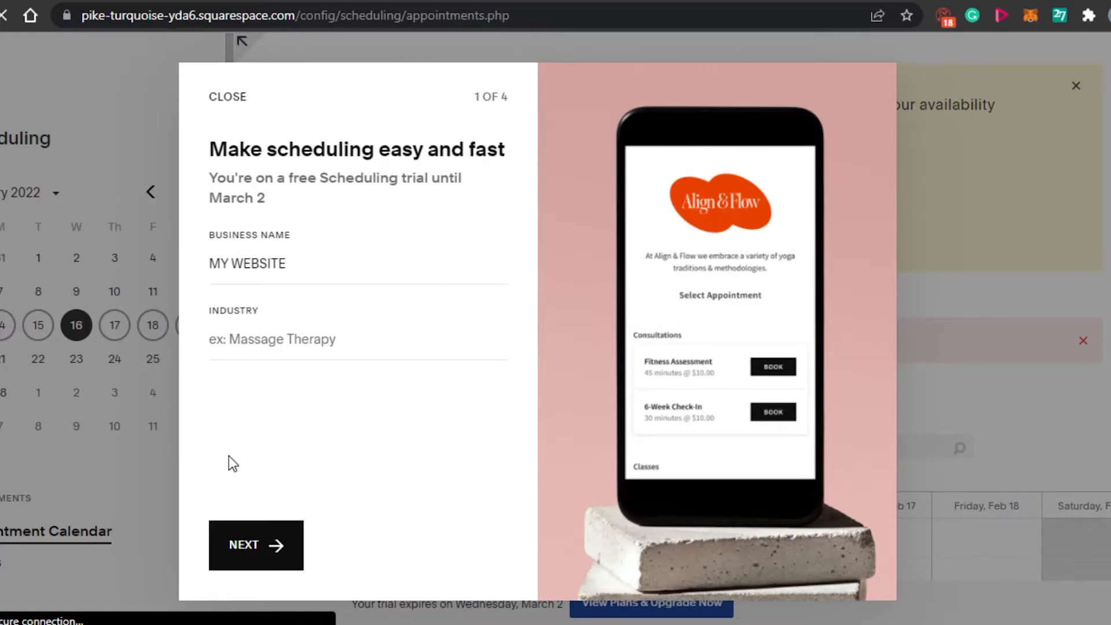
Step: Set the business industry to Digital Marketing and proceed to the availability setup
click(254, 555)
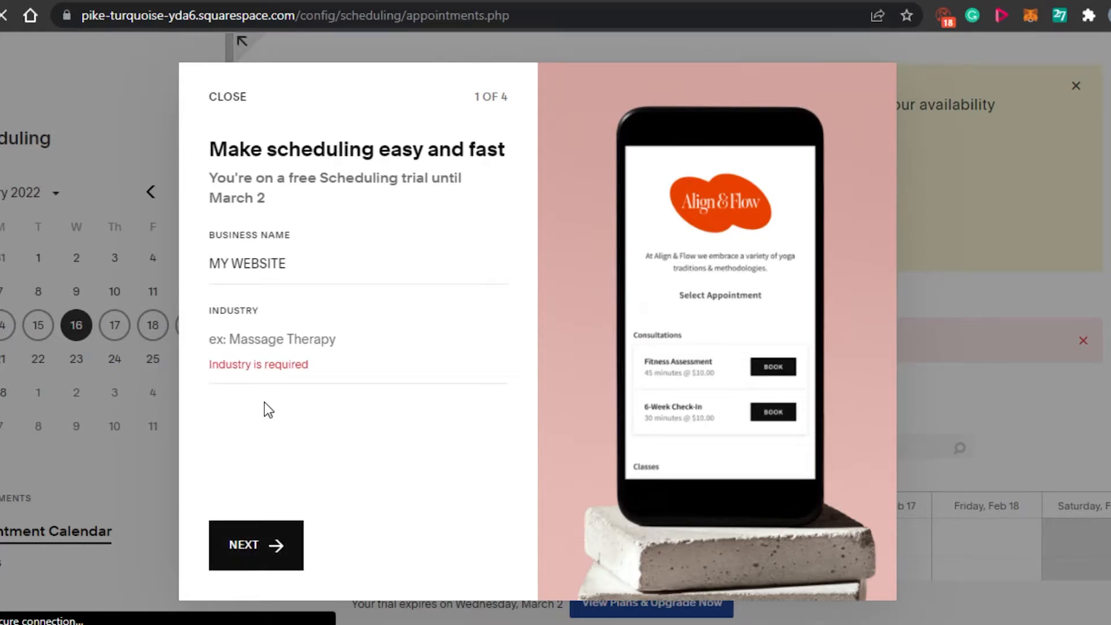
click(262, 341)
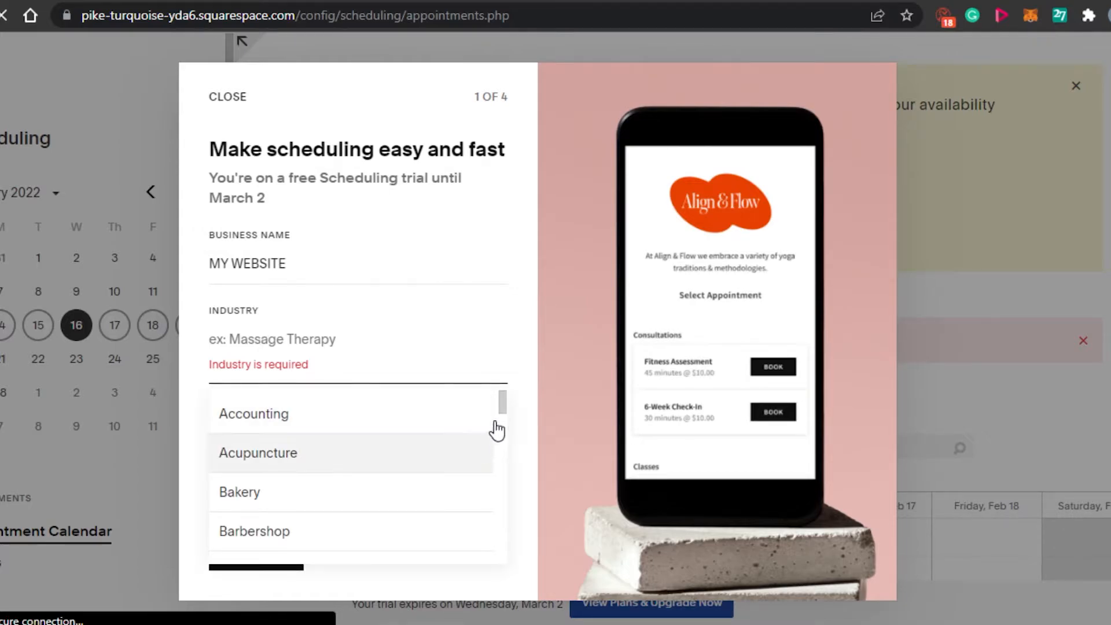
drag(499, 411, 497, 440)
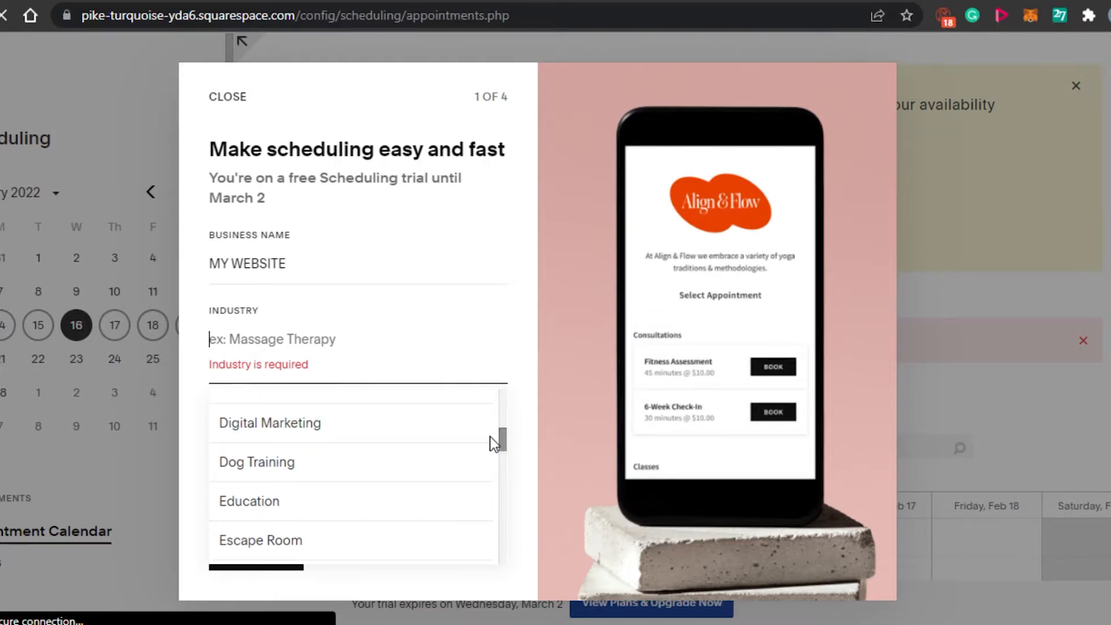
click(437, 435)
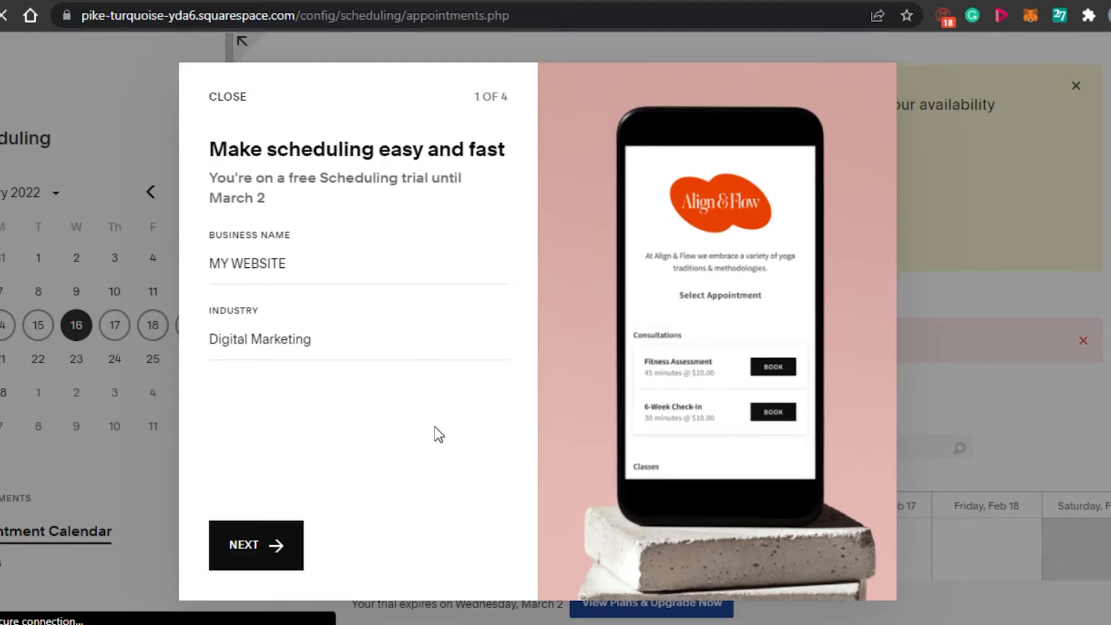
click(256, 545)
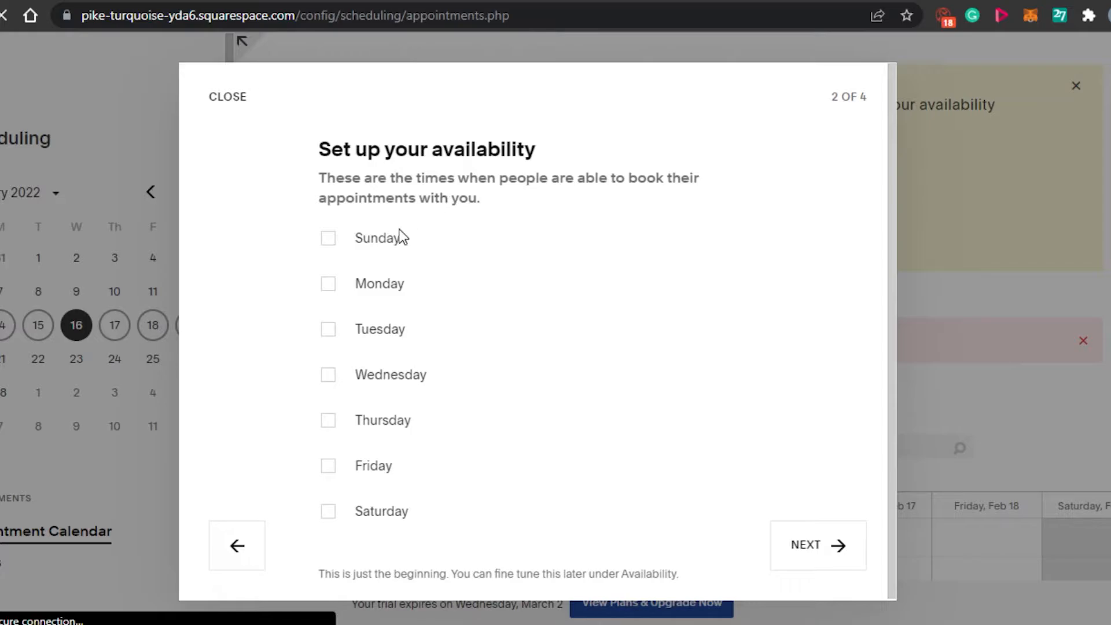
Step: Try to enable Monday, Tuesday, Wednesday and Thursday as bookable days and continue the setup
click(331, 288)
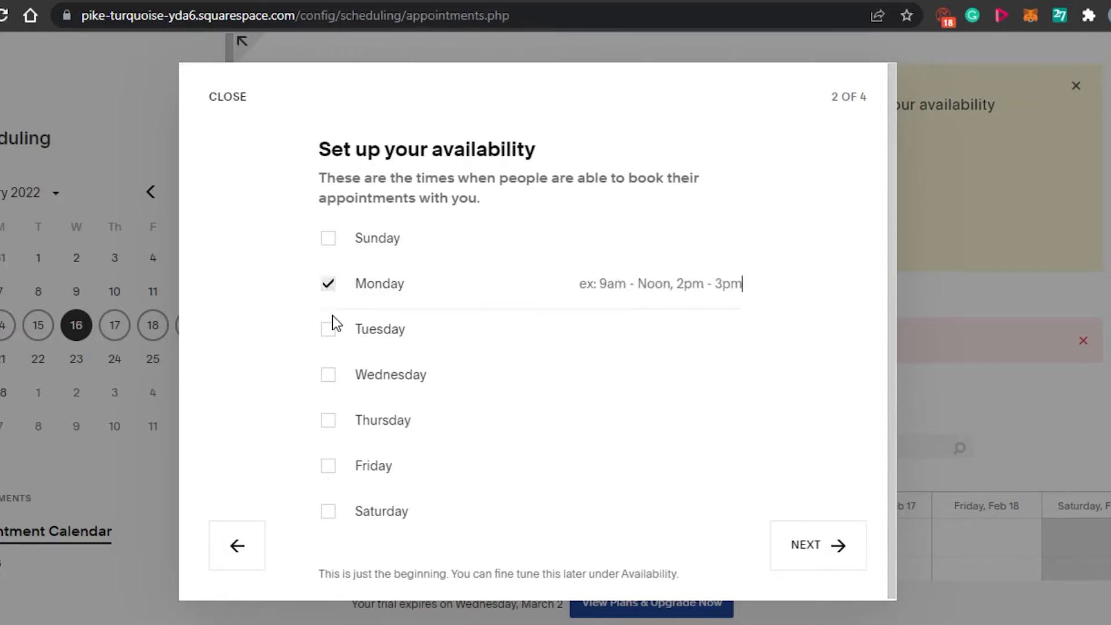
click(331, 340)
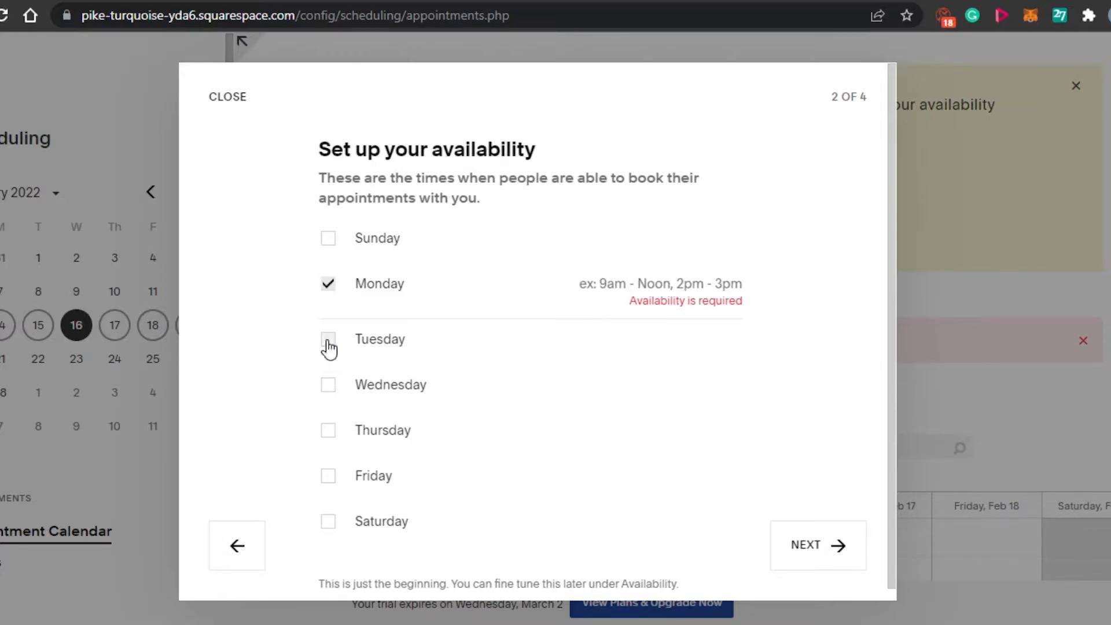
click(329, 347)
click(327, 394)
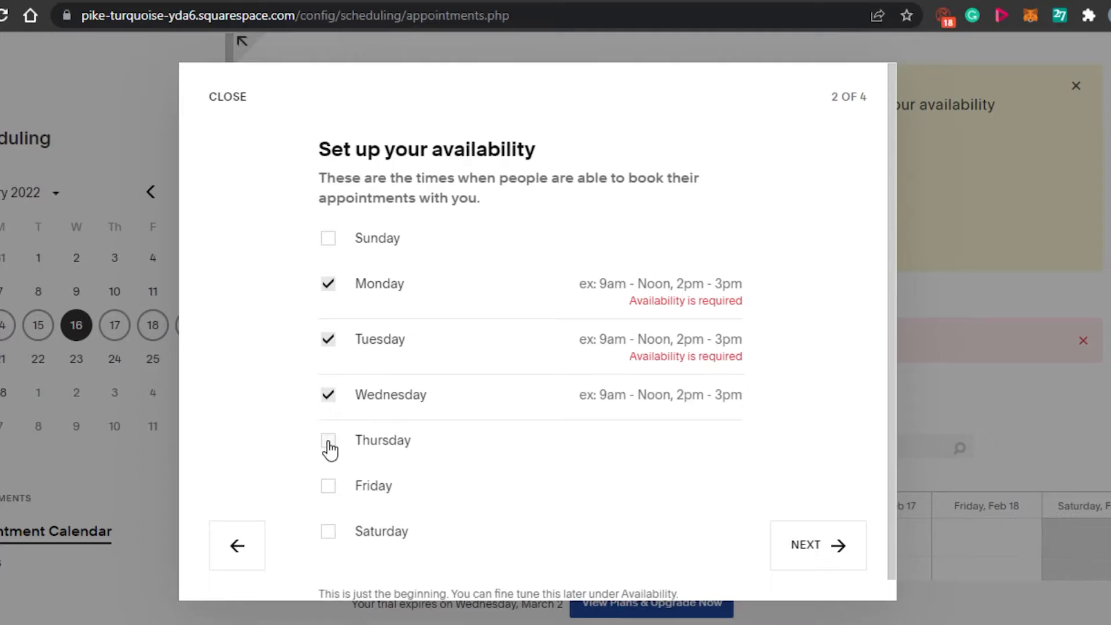
click(329, 450)
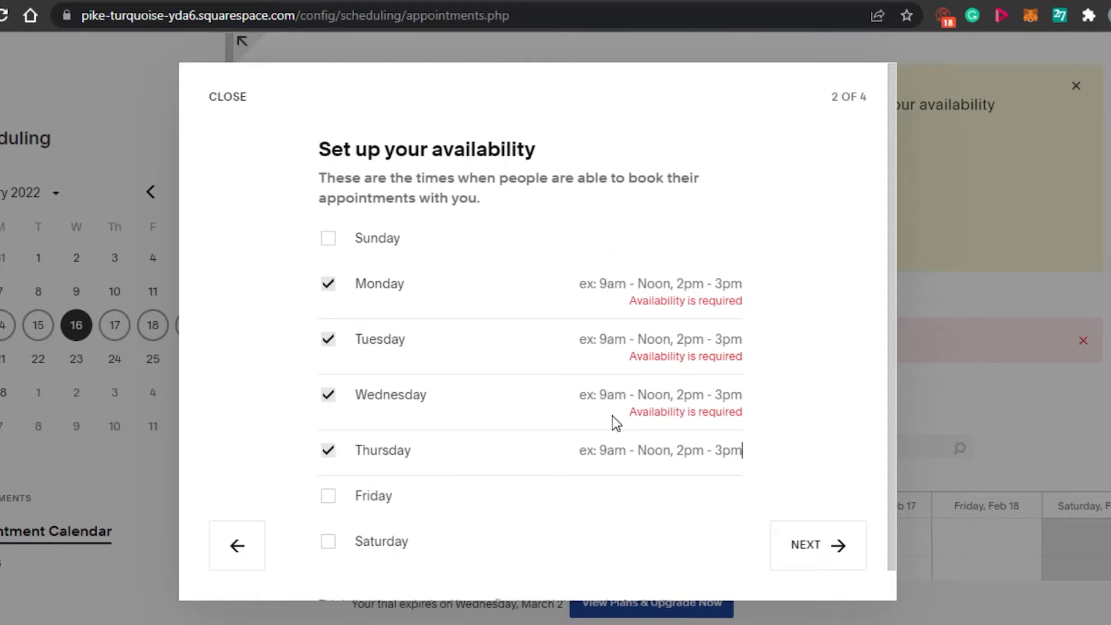
click(815, 550)
scroll(363, 173, down, 1)
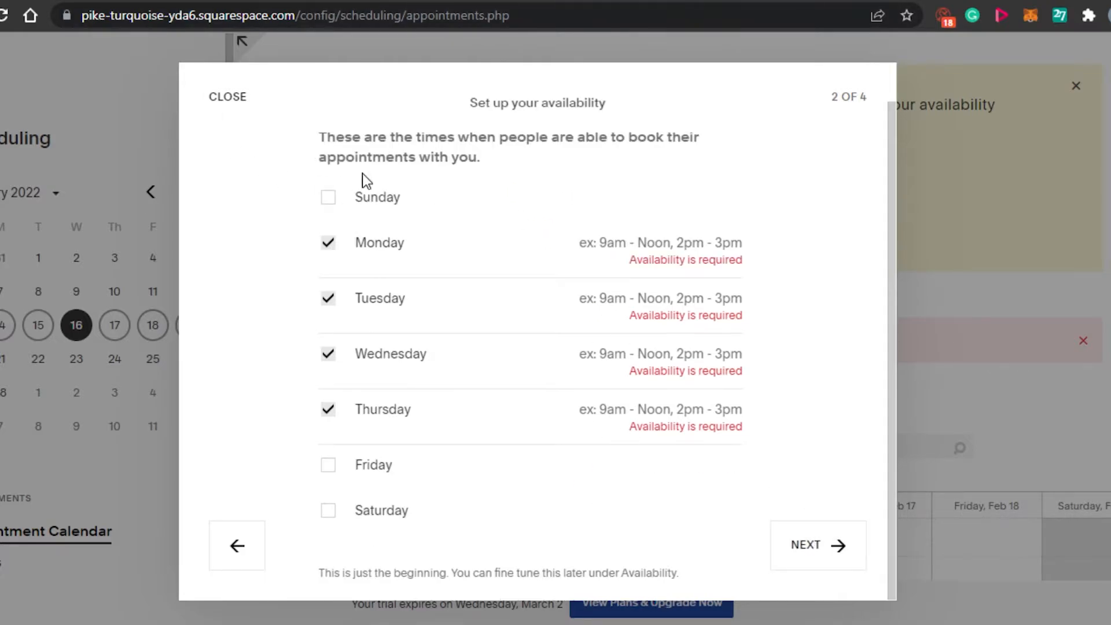
Step: Close the setup wizard and open the availability settings from the getting-started checklist
click(217, 98)
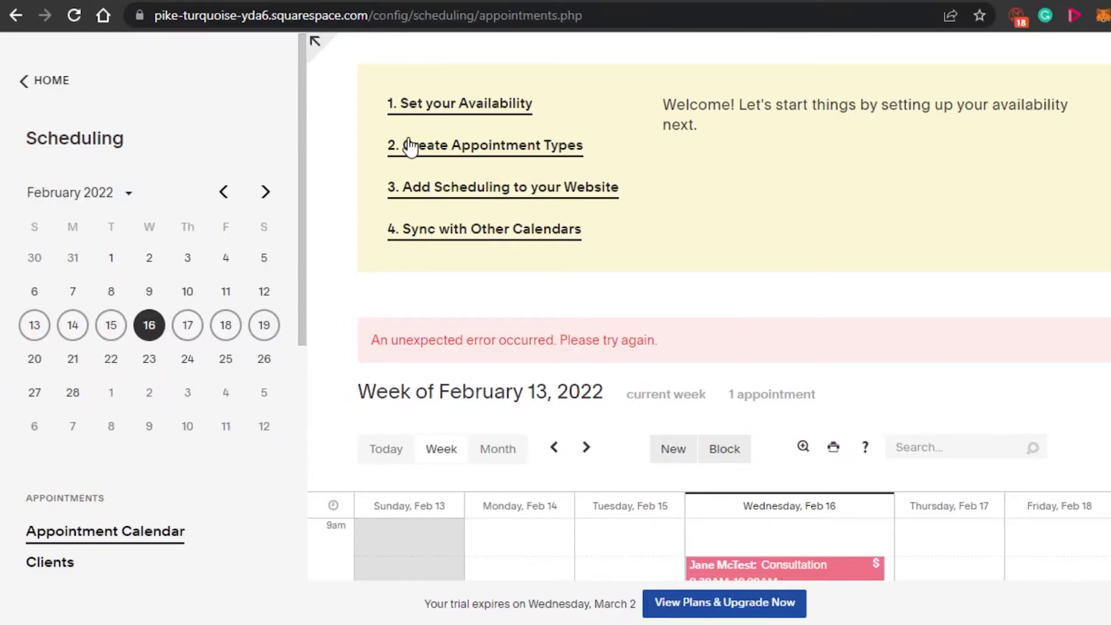
click(422, 119)
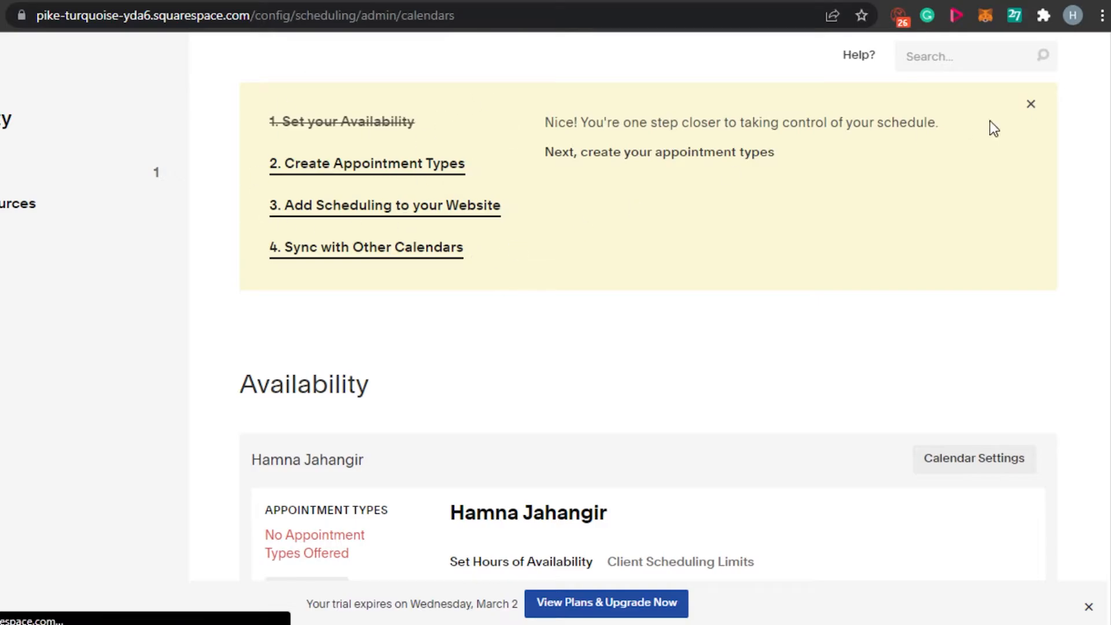
Step: Start a new type of service under the appointment types and name it Content Creation
click(402, 168)
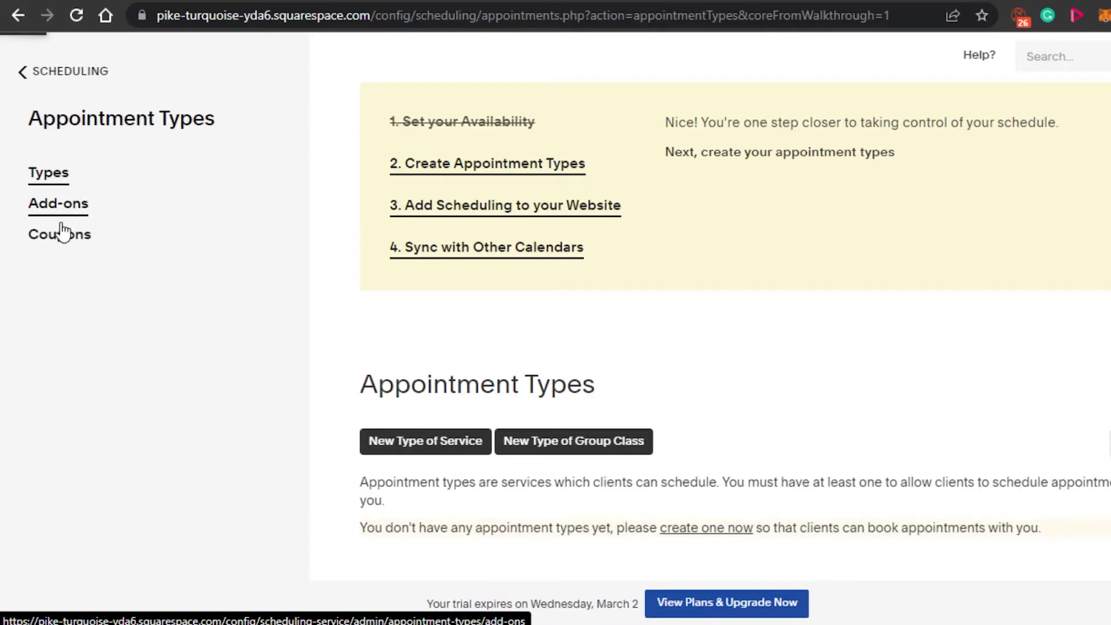
click(61, 242)
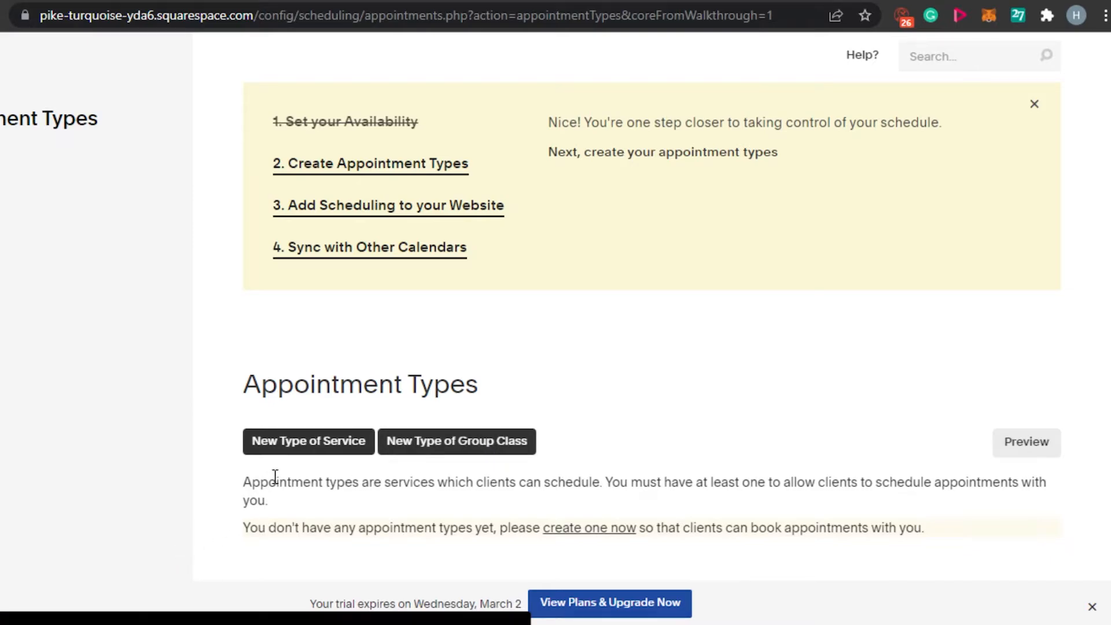
click(282, 446)
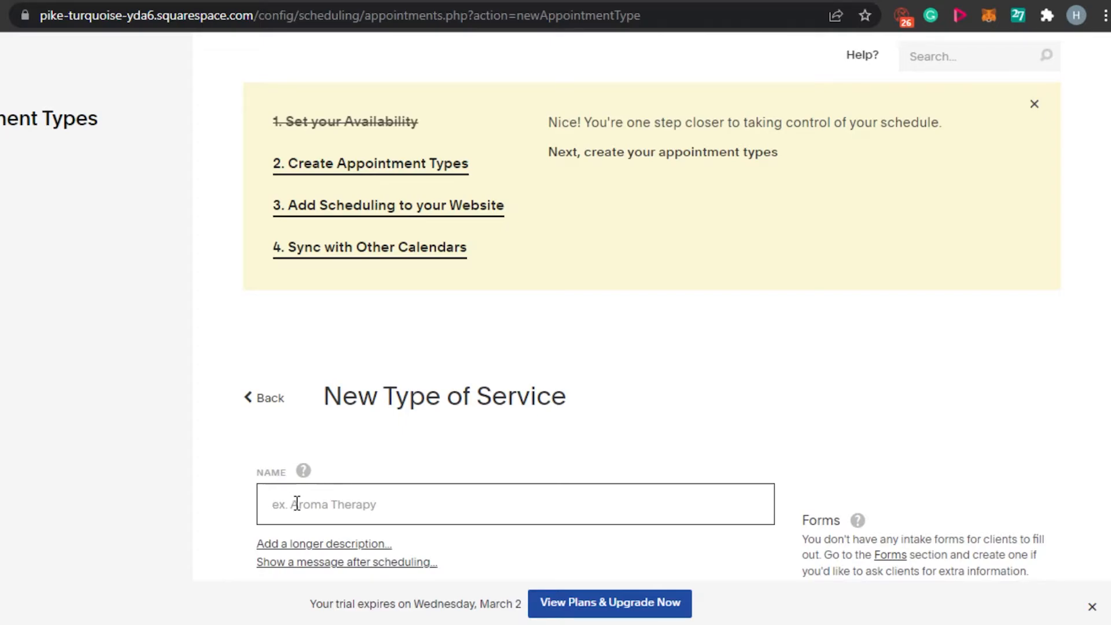
text(Conte)
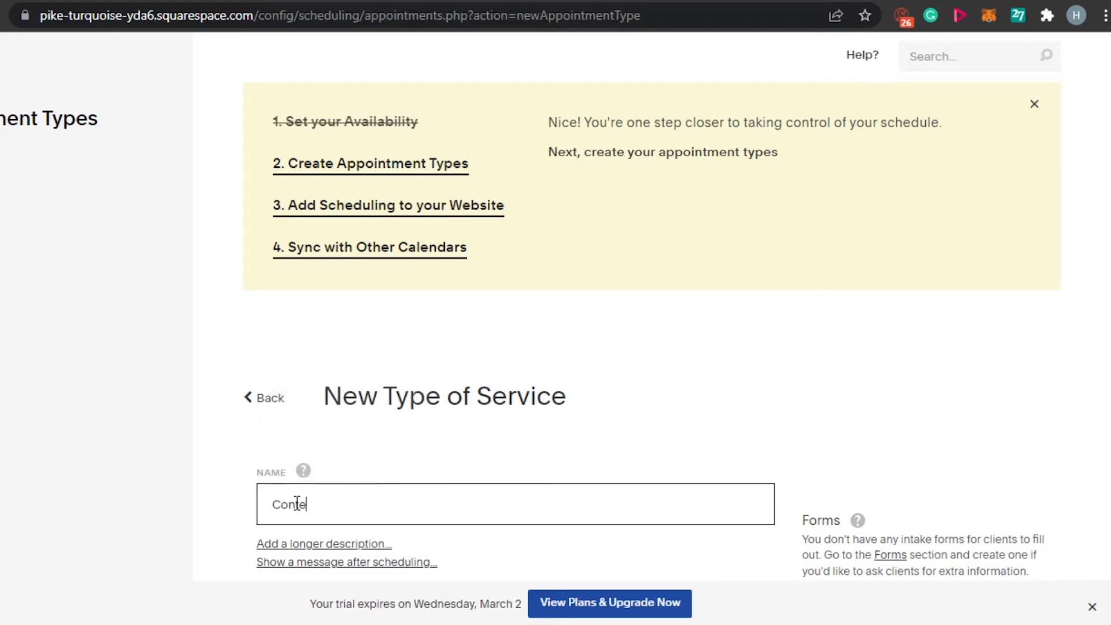
text(nt Creation)
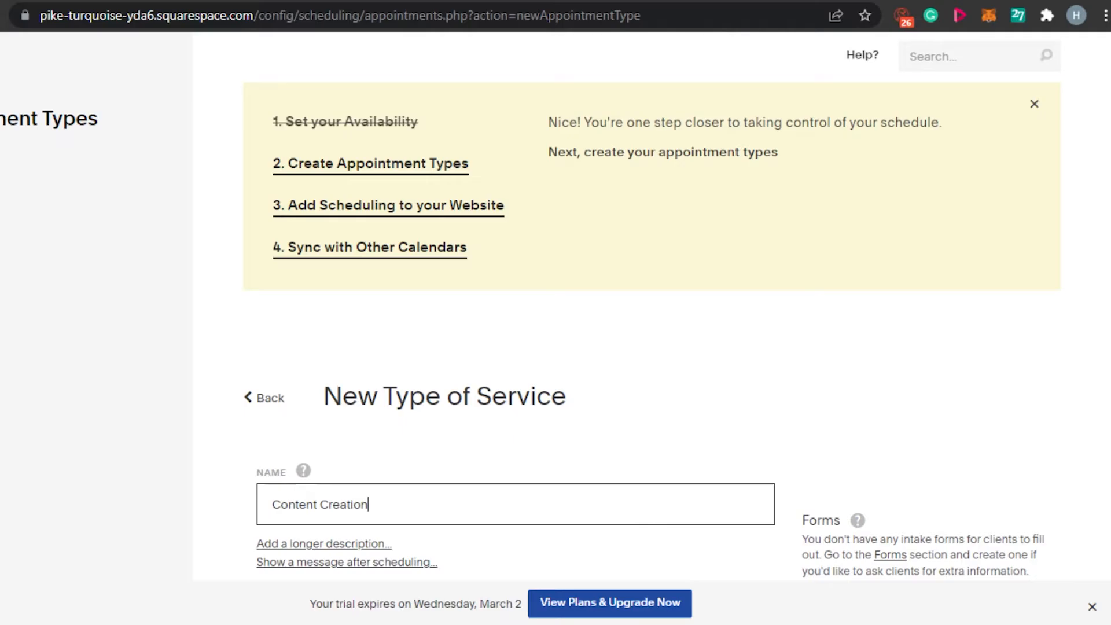
Step: Set the Content Creation service's duration to 60 minutes
scroll(651, 312, down, 4)
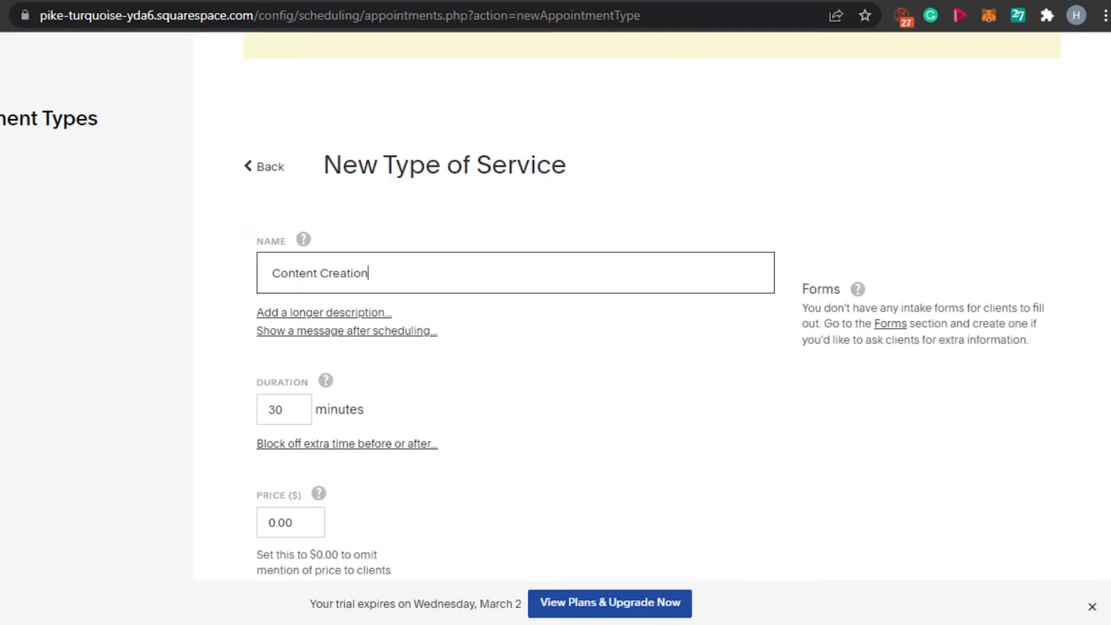
scroll(652, 313, down, 3)
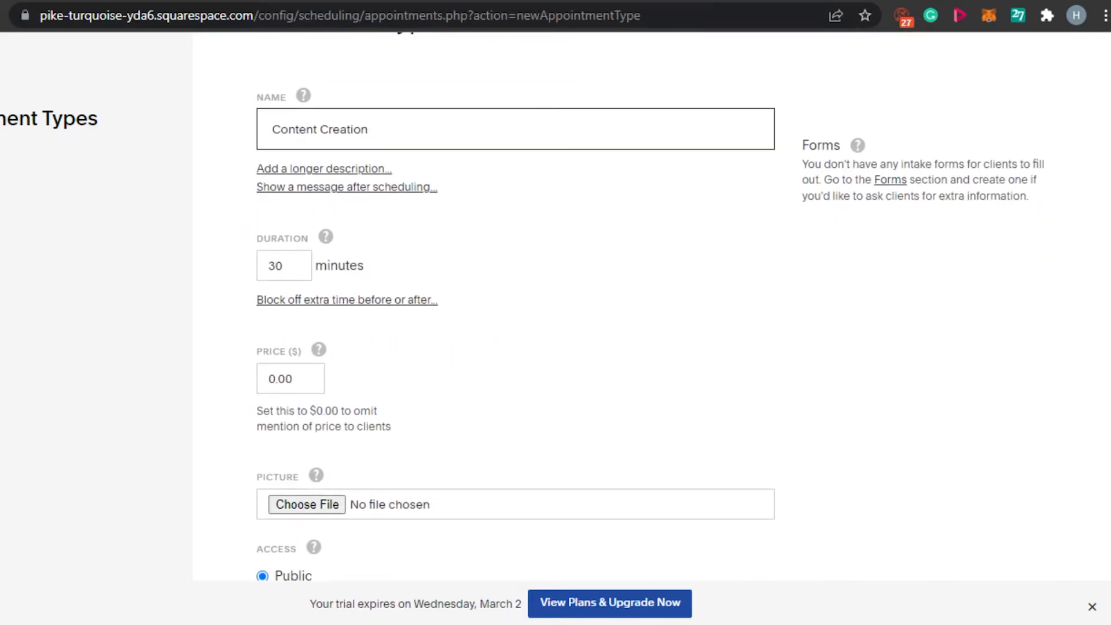
scroll(651, 312, down, 1)
scroll(651, 312, up, 3)
scroll(651, 313, down, 2)
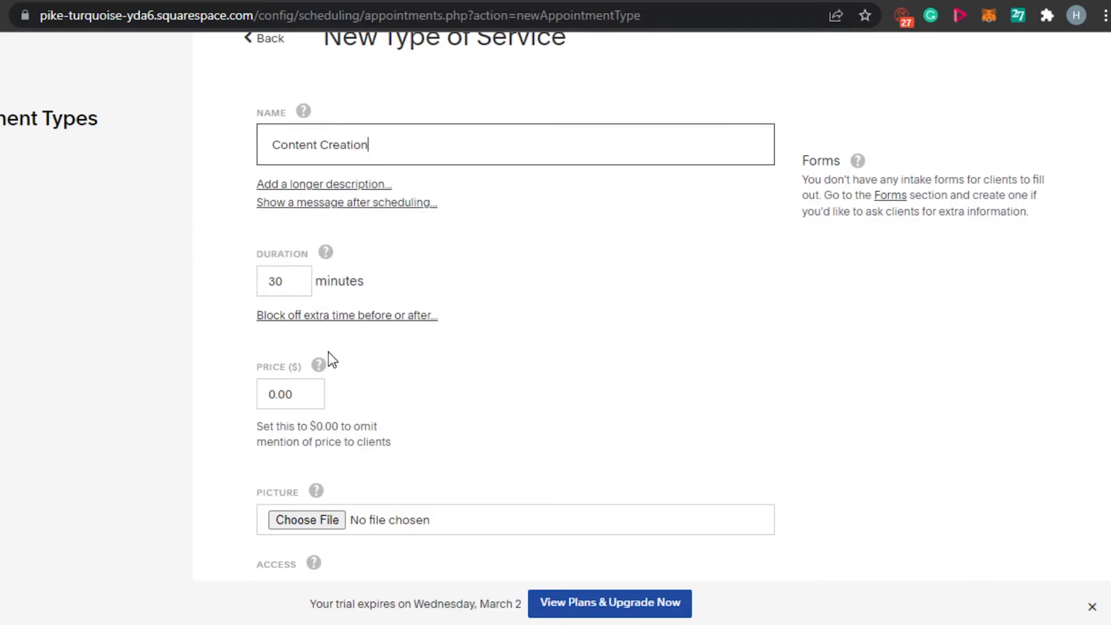
click(283, 283)
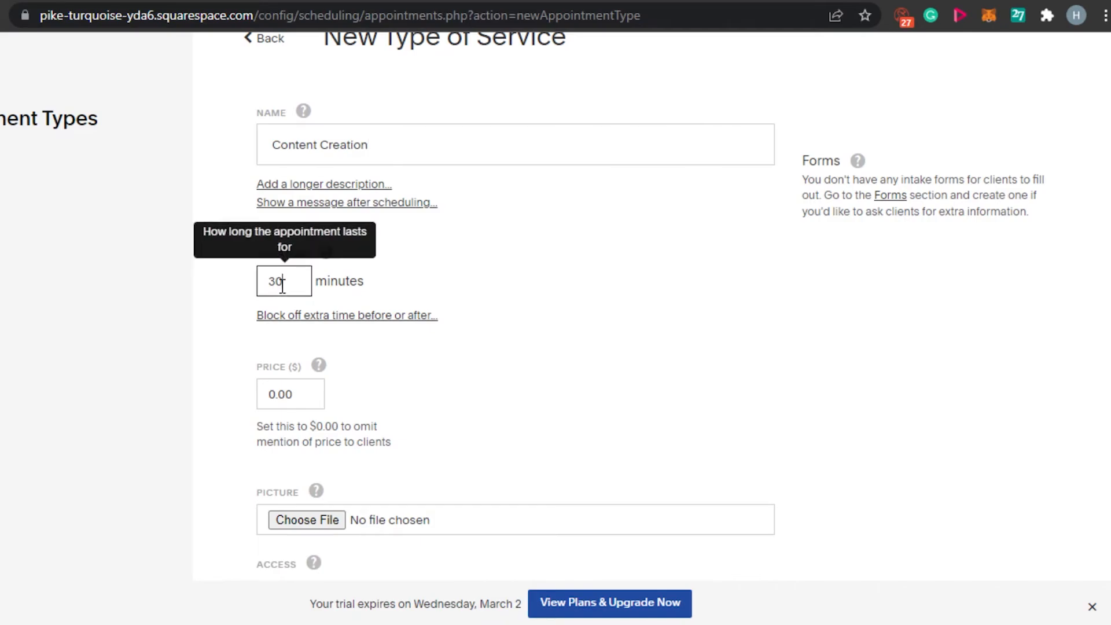
key(BackSpace)
key(BackSpace)
text(60)
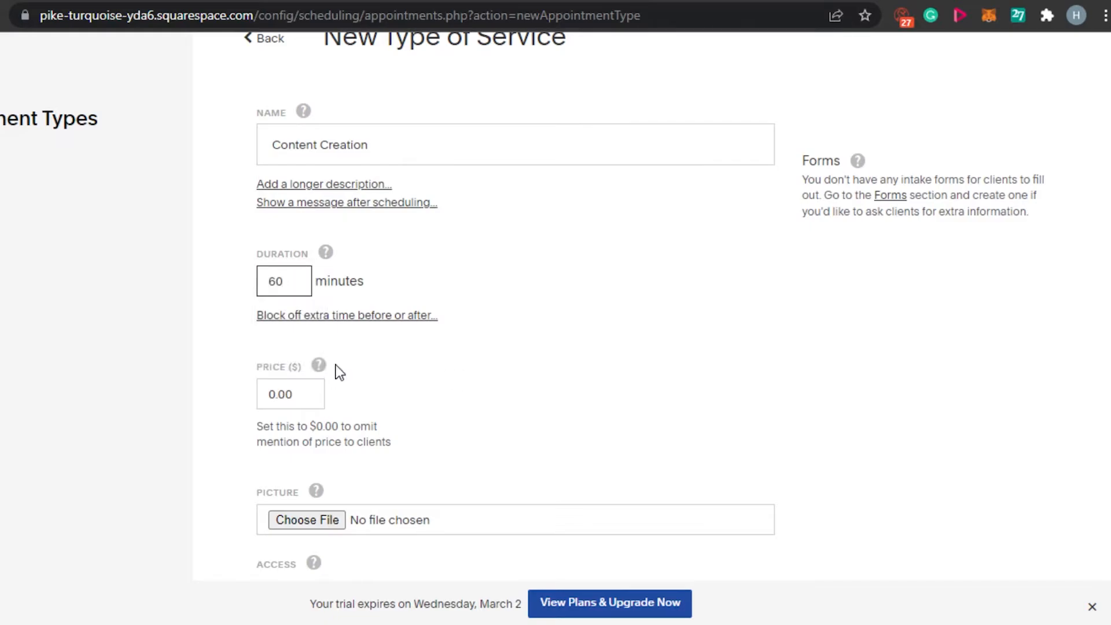
Step: Set the Content Creation service's price to $30.00
click(275, 399)
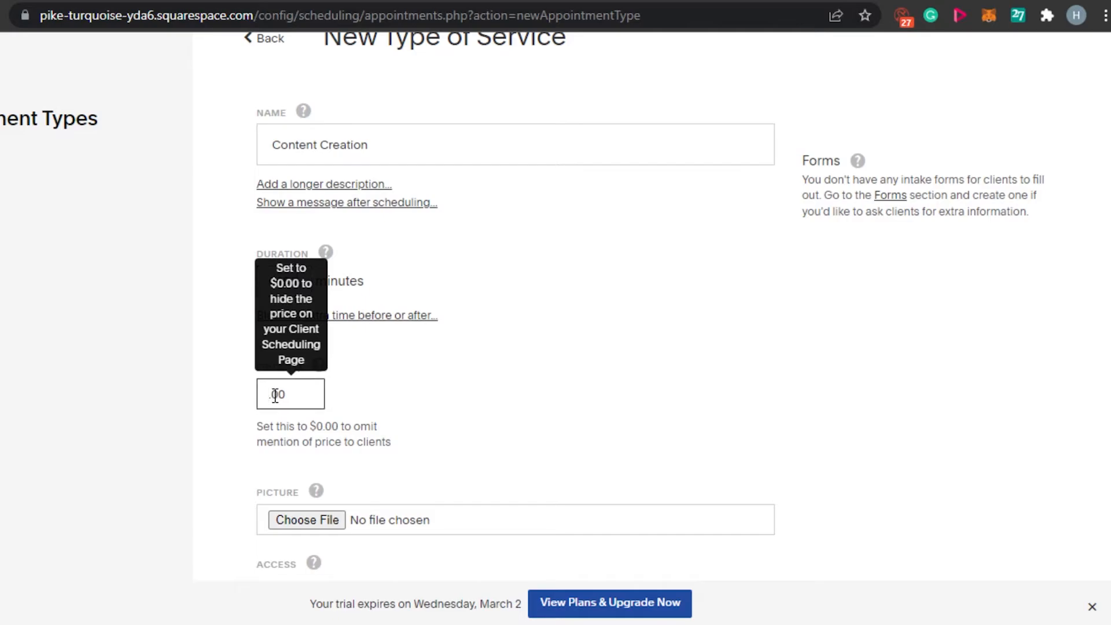
key(BackSpace)
text(30)
click(449, 403)
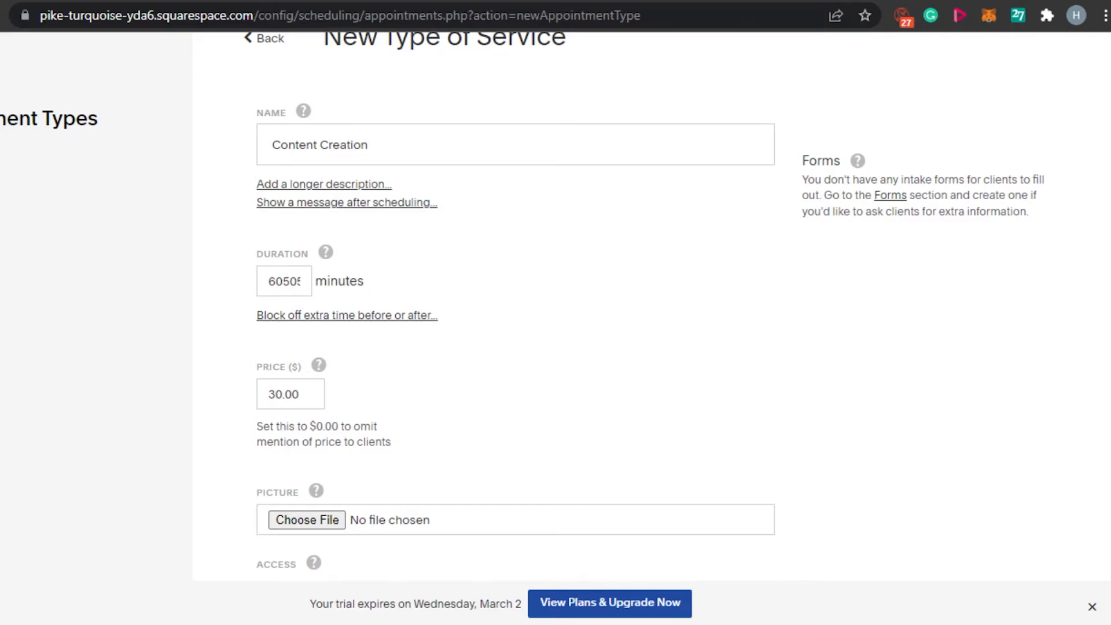
Step: Make the Content Creation service's access Private and create the appointment type
scroll(571, 379, down, 1)
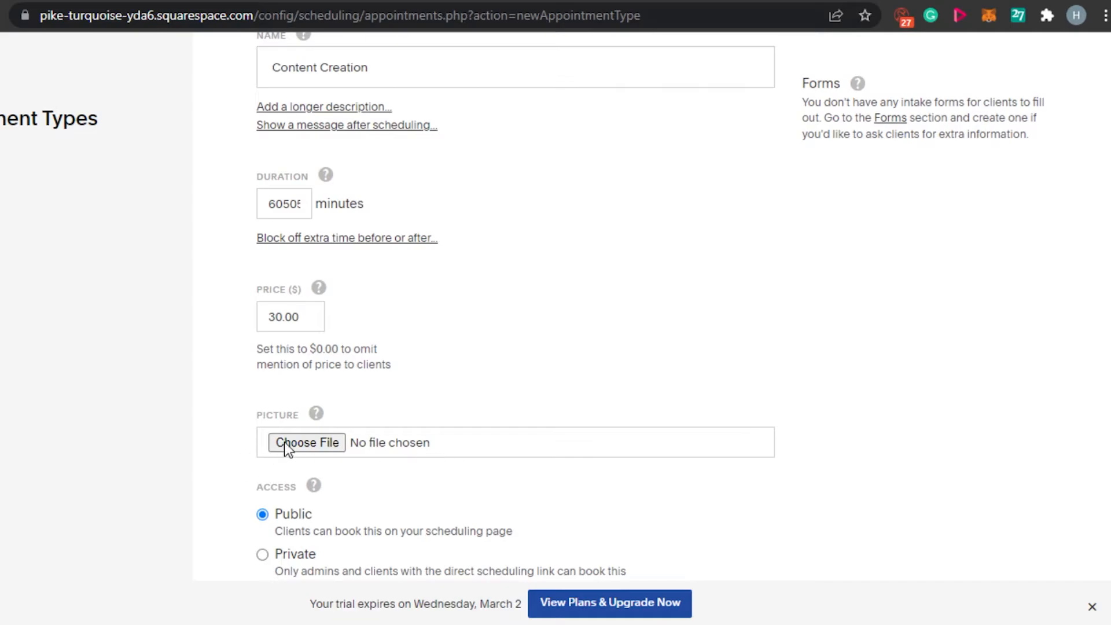
scroll(454, 420, down, 2)
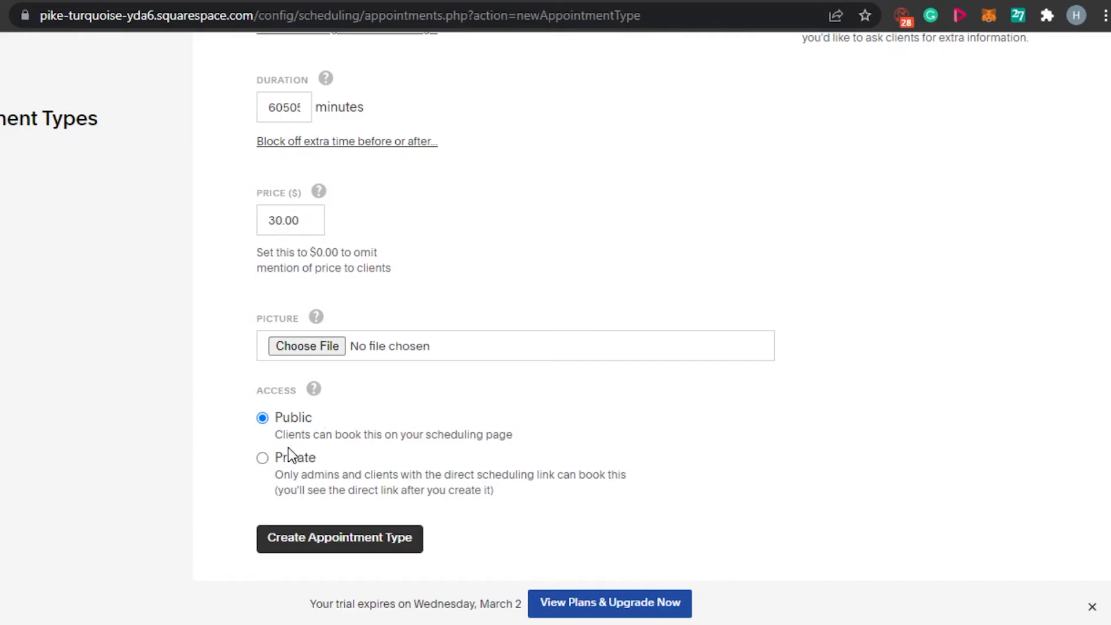
click(262, 460)
click(375, 544)
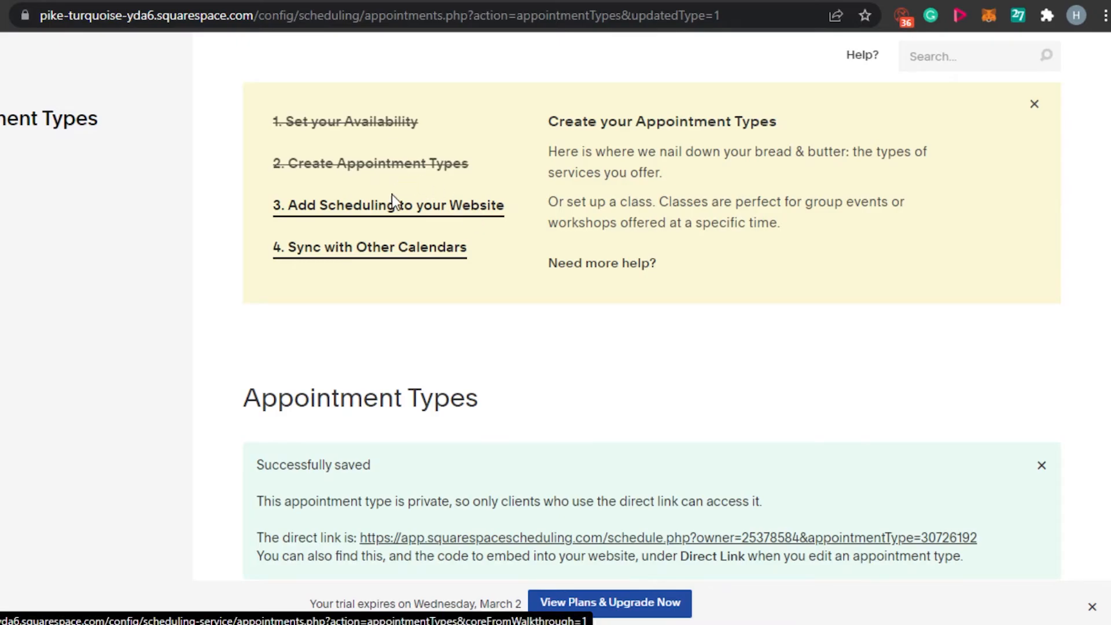
Step: Open the settings for syncing with other calendars from the getting-started checklist
click(371, 255)
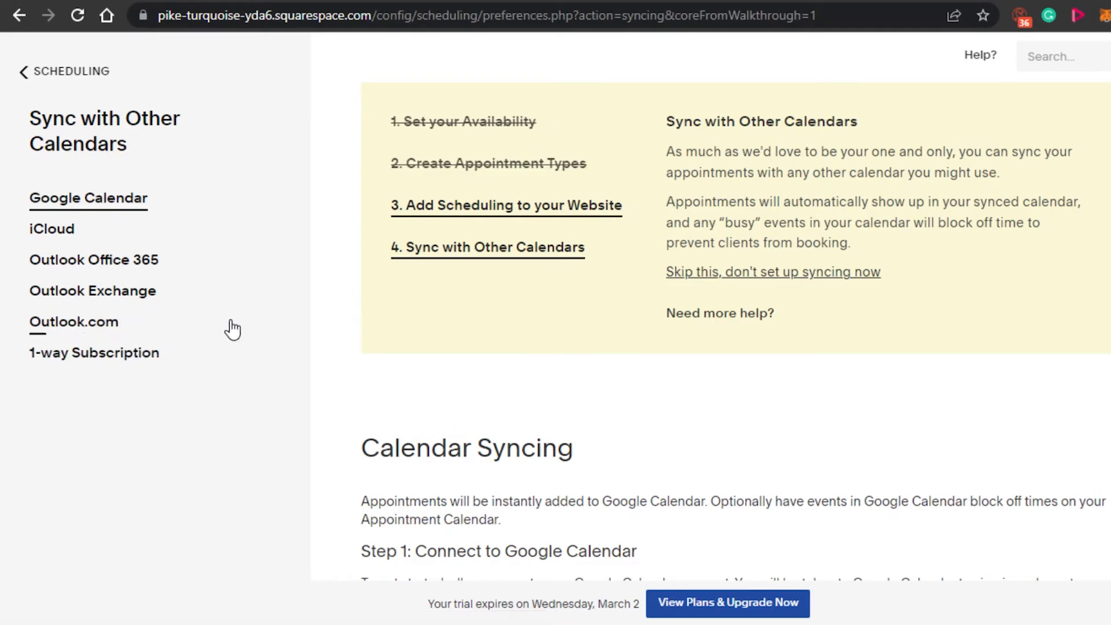
Step: Connect Google Calendar to the scheduling account by choosing the second listed Google account and allowing Acuity Scheduling access to it
click(115, 219)
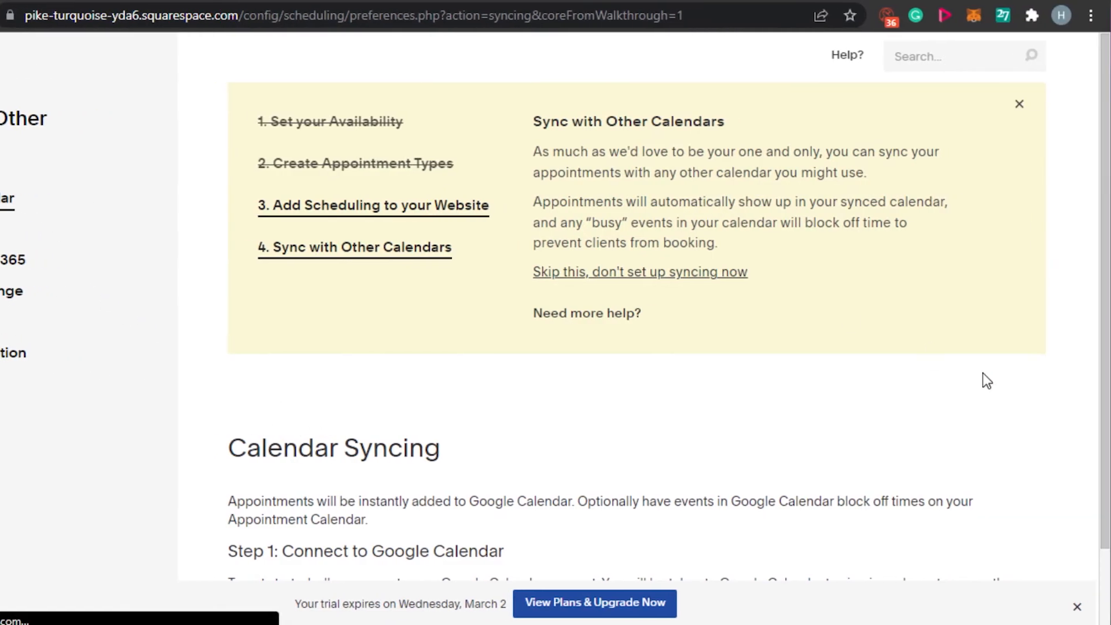
scroll(770, 347, down, 2)
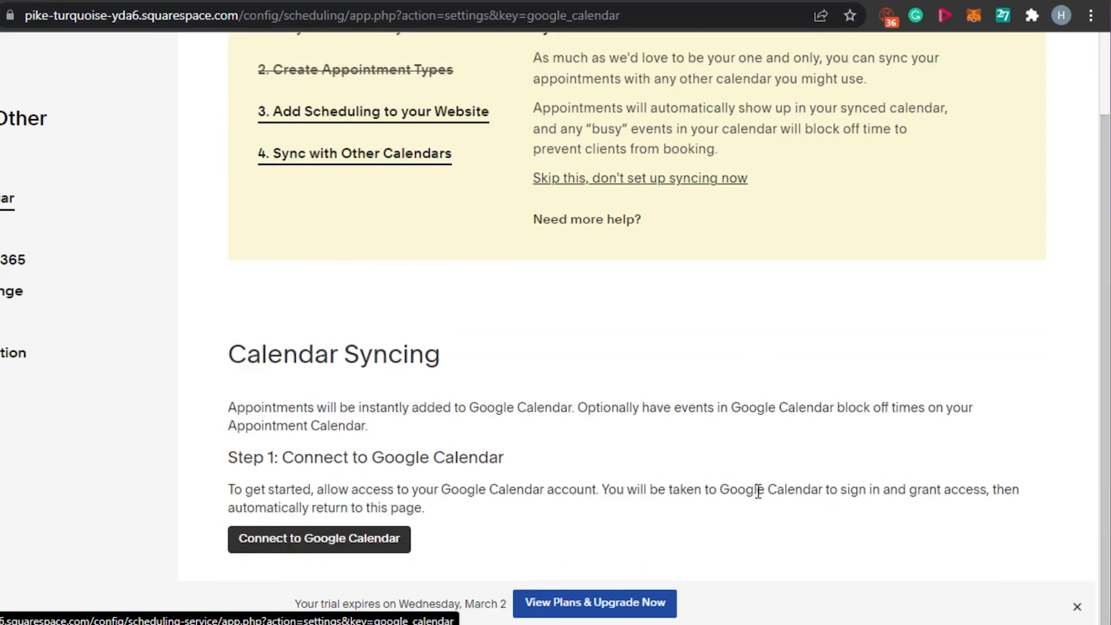
click(382, 544)
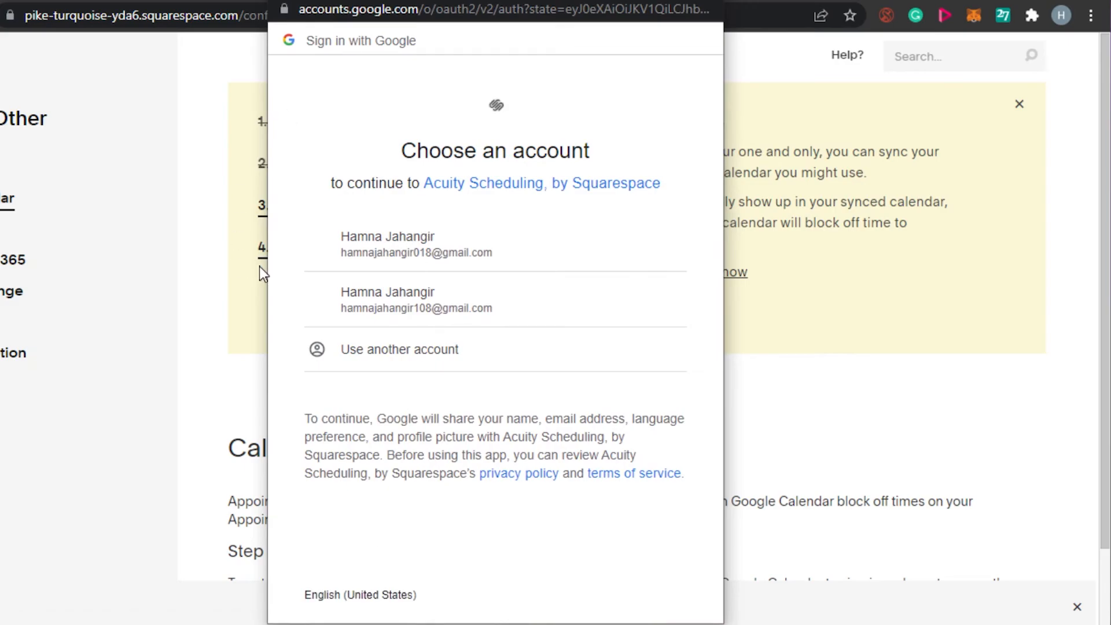
click(408, 317)
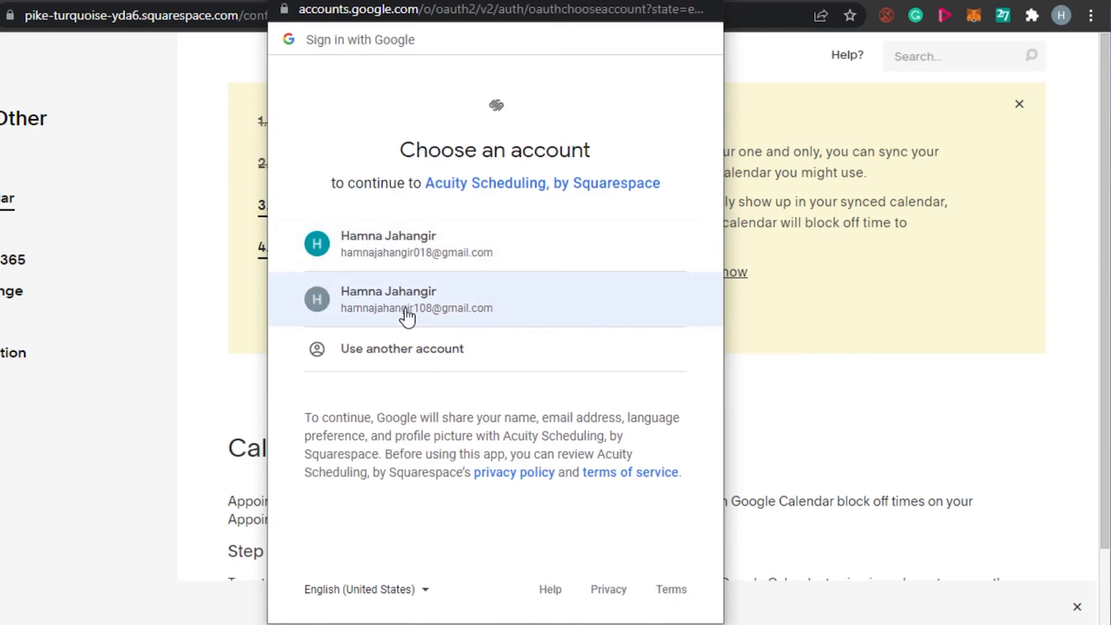
click(537, 313)
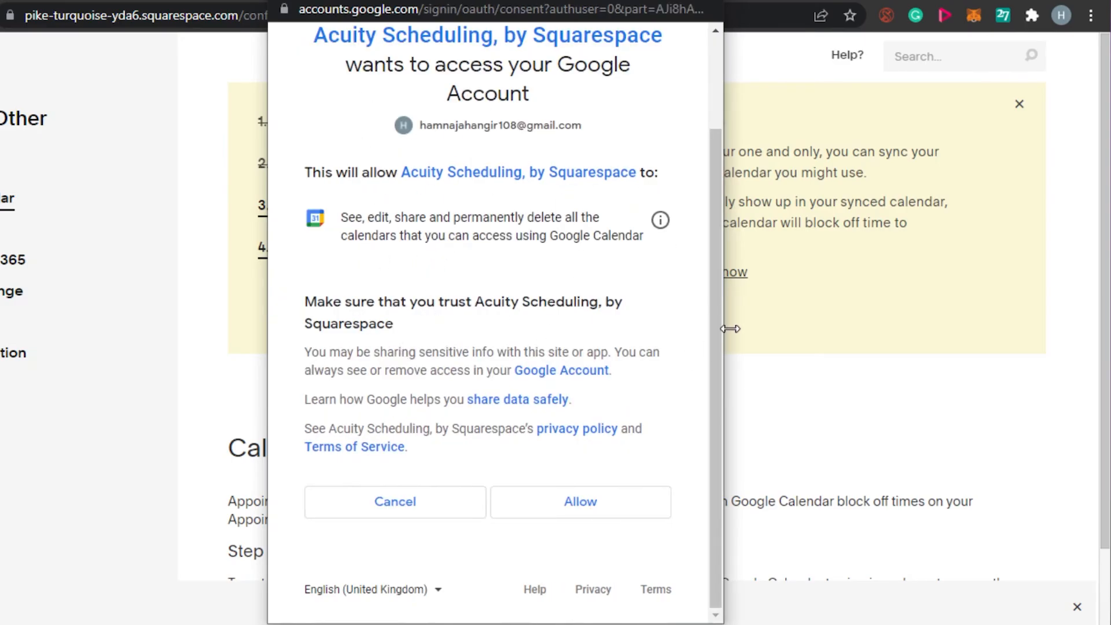
click(565, 513)
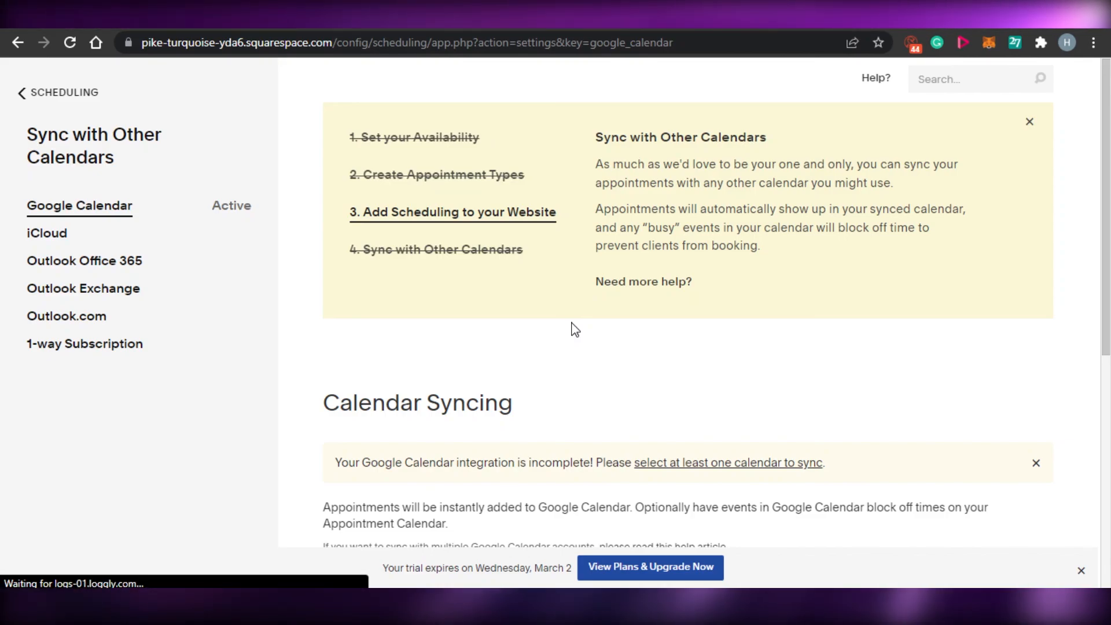
Step: Review the Google Calendar syncing settings, including the calendar to sync with and the automatic reminder options
drag(1107, 173, 1108, 338)
mouse_move(1107, 475)
mouse_down()
mouse_move(1108, 525)
mouse_move(1107, 423)
mouse_move(1108, 543)
mouse_move(1107, 469)
mouse_up()
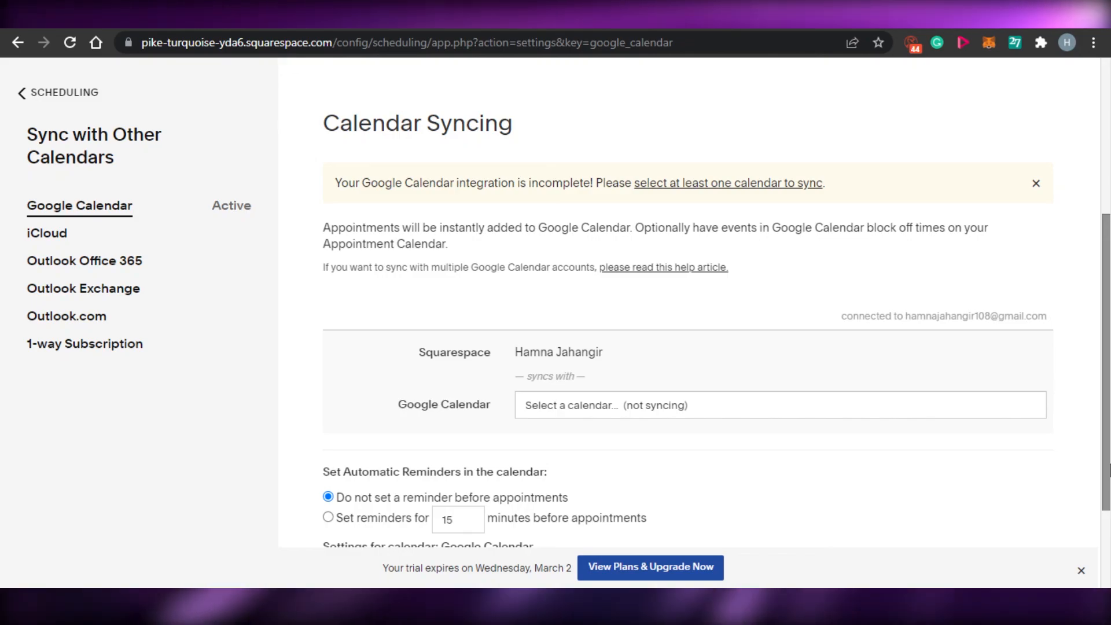
mouse_move(1108, 468)
mouse_down()
mouse_move(1108, 355)
mouse_move(1108, 454)
mouse_up()
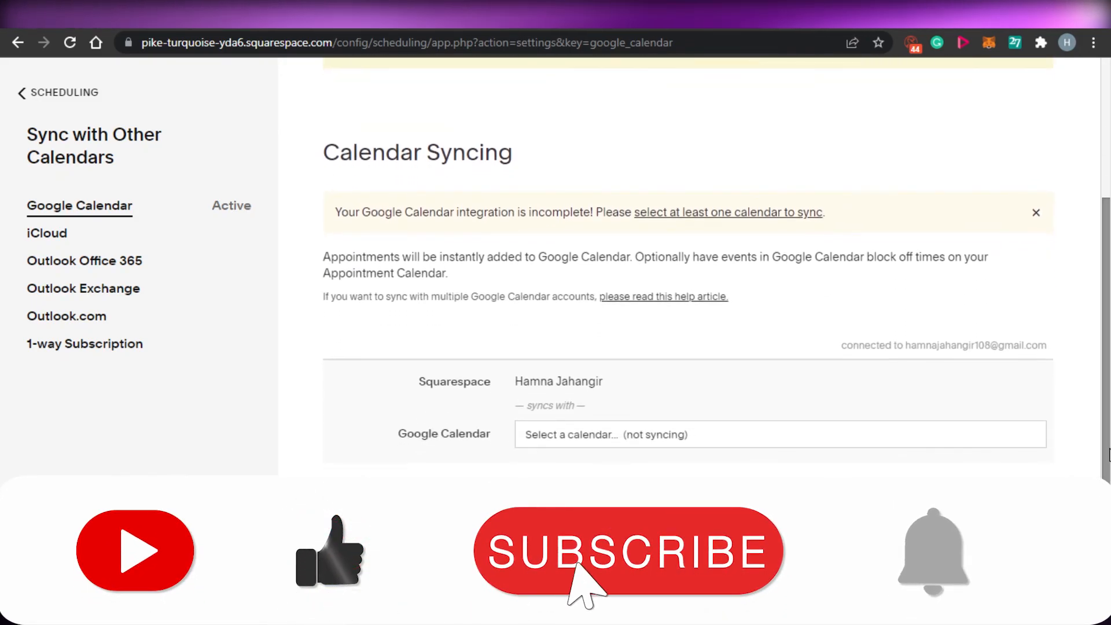